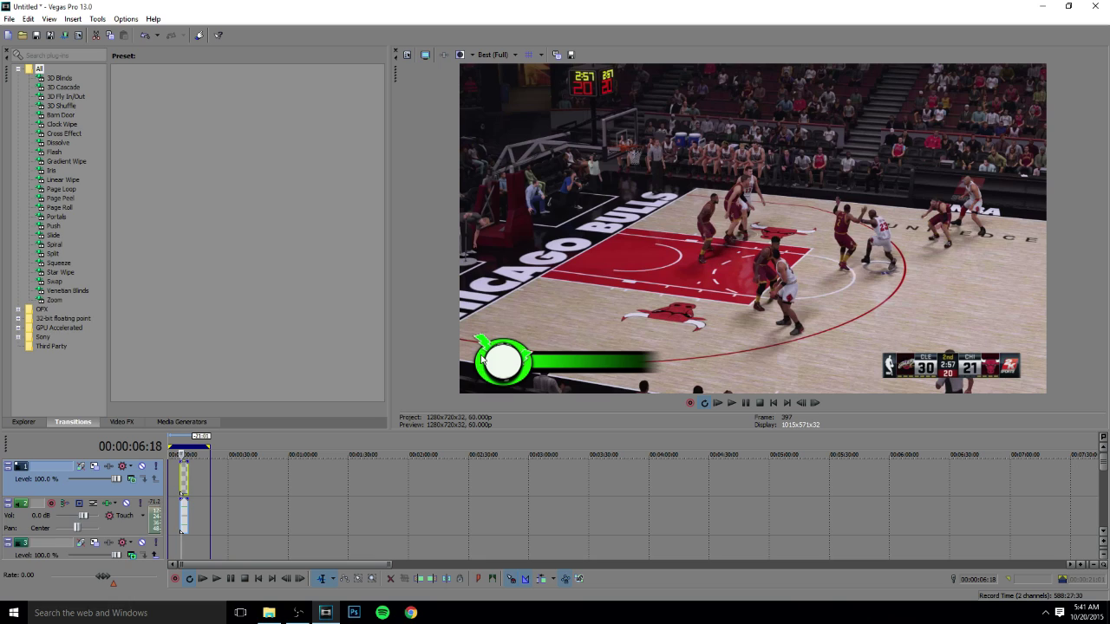
Step: Preview the overlay from just before it appears, then check the track's compositing modes without changing them
{"action": "left_click", "coordinate": [182, 486]}
{"action": "key", "text": "space"}
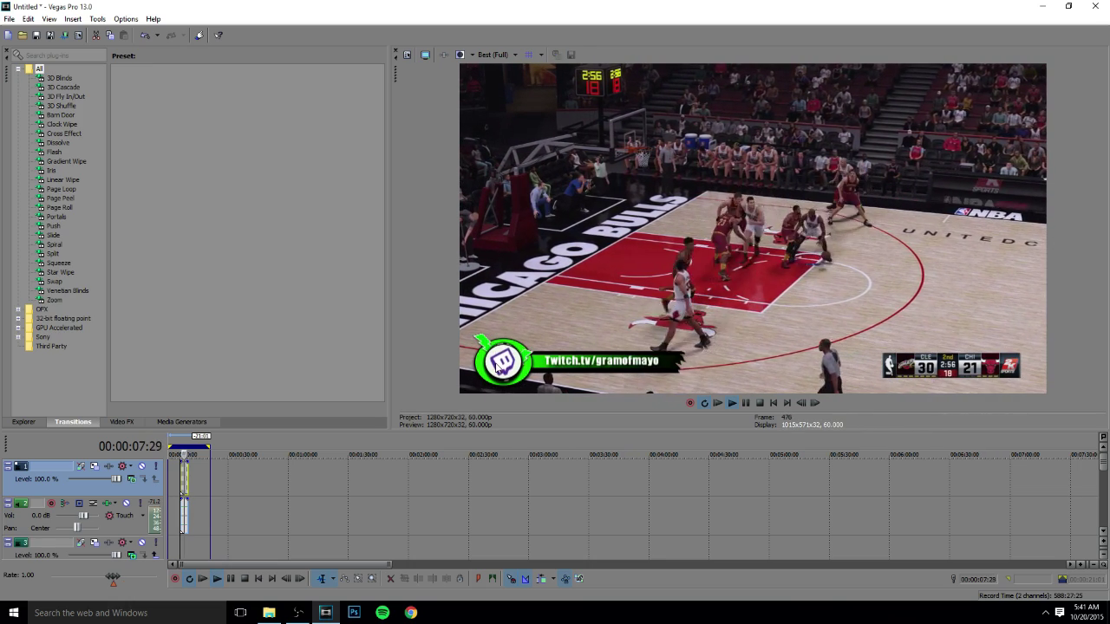
{"action": "key", "text": "space"}
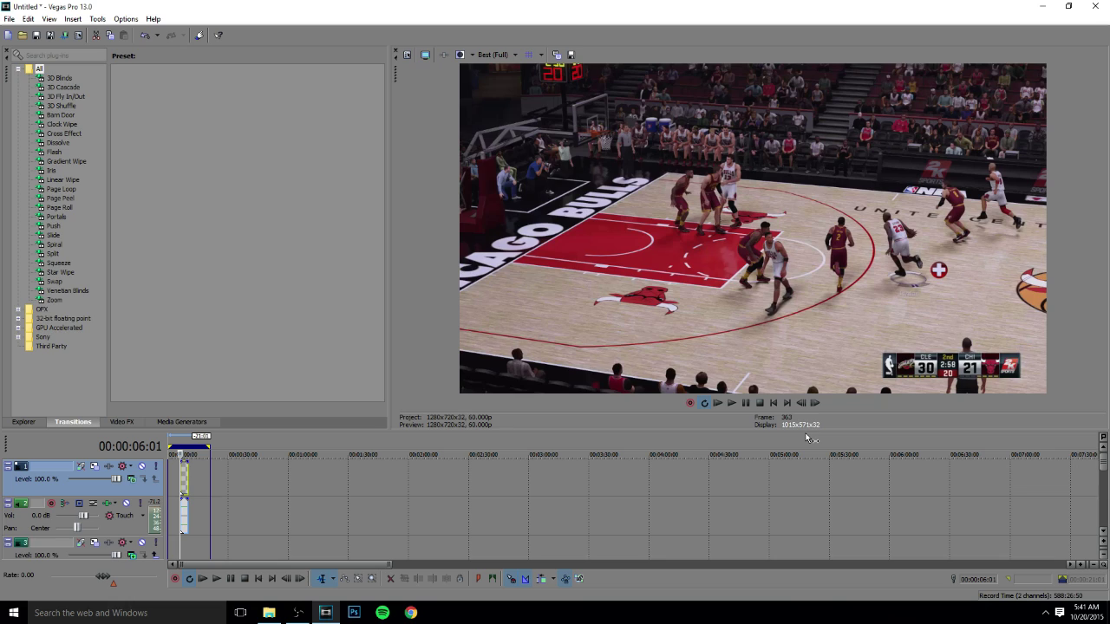
{"action": "left_click", "coordinate": [131, 478]}
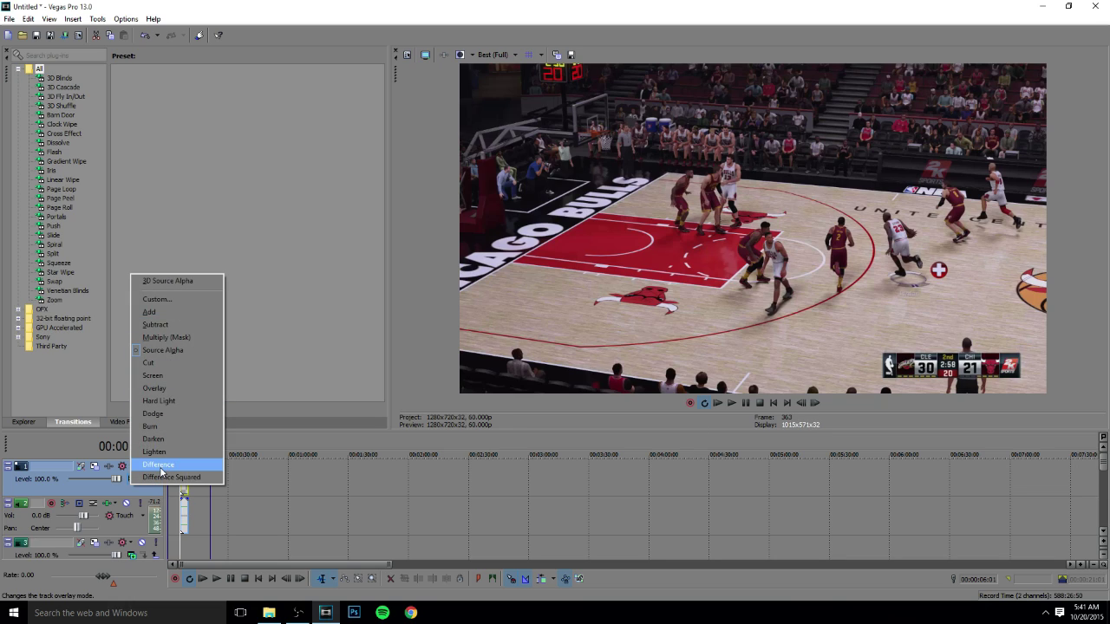
{"action": "left_click", "coordinate": [373, 334]}
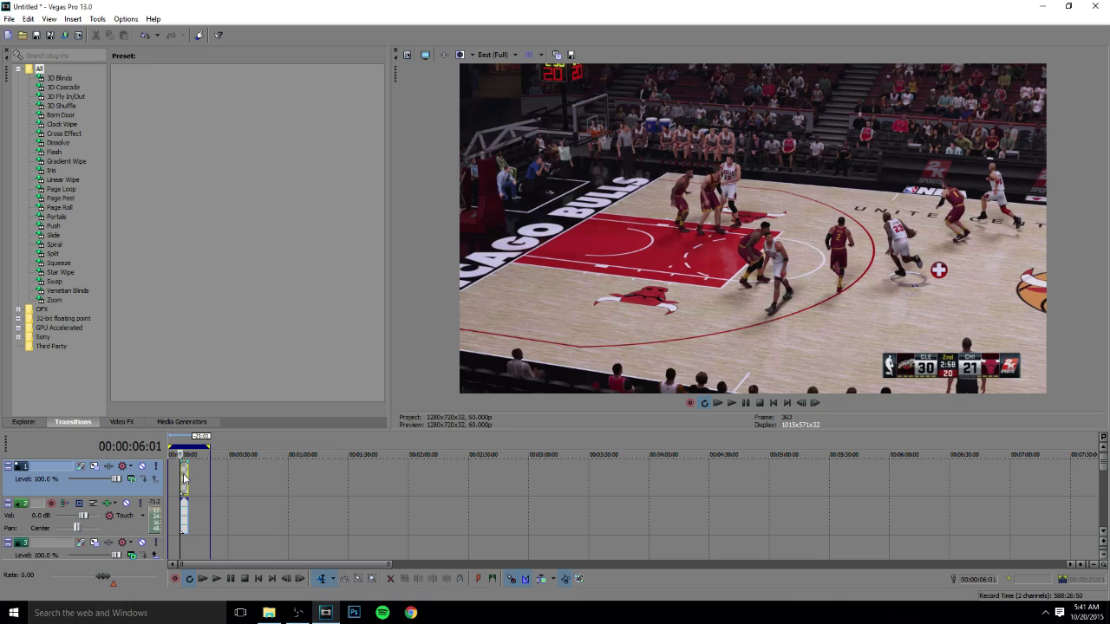
Step: In Render As, show all formats and select the QuickTime 7 3 Mbps Video template
{"action": "left_click", "coordinate": [9, 19]}
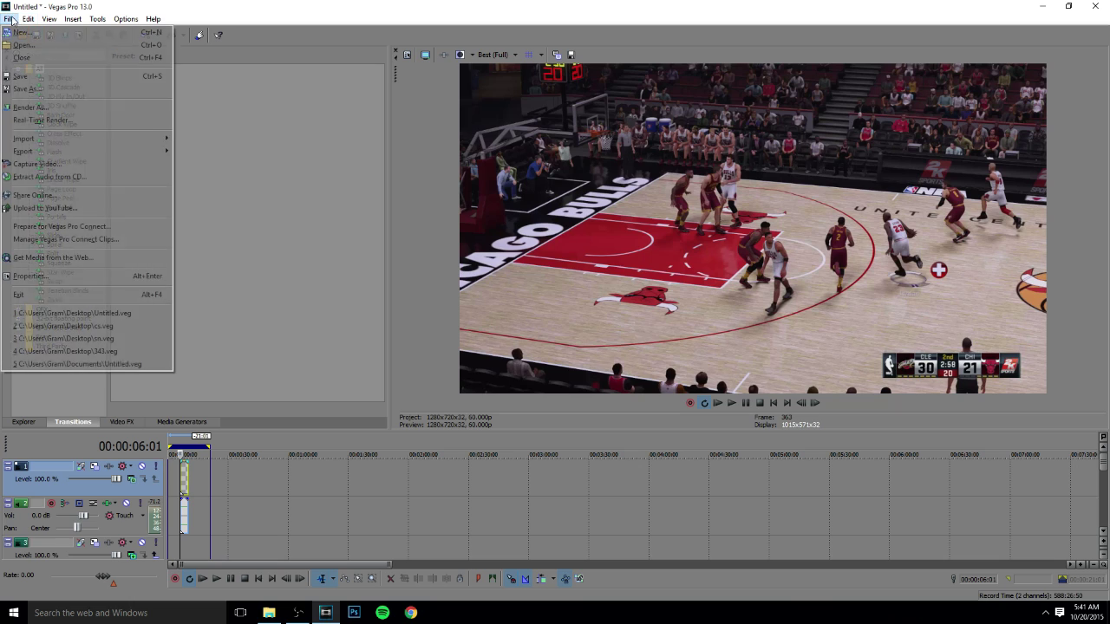
{"action": "left_click", "coordinate": [30, 107]}
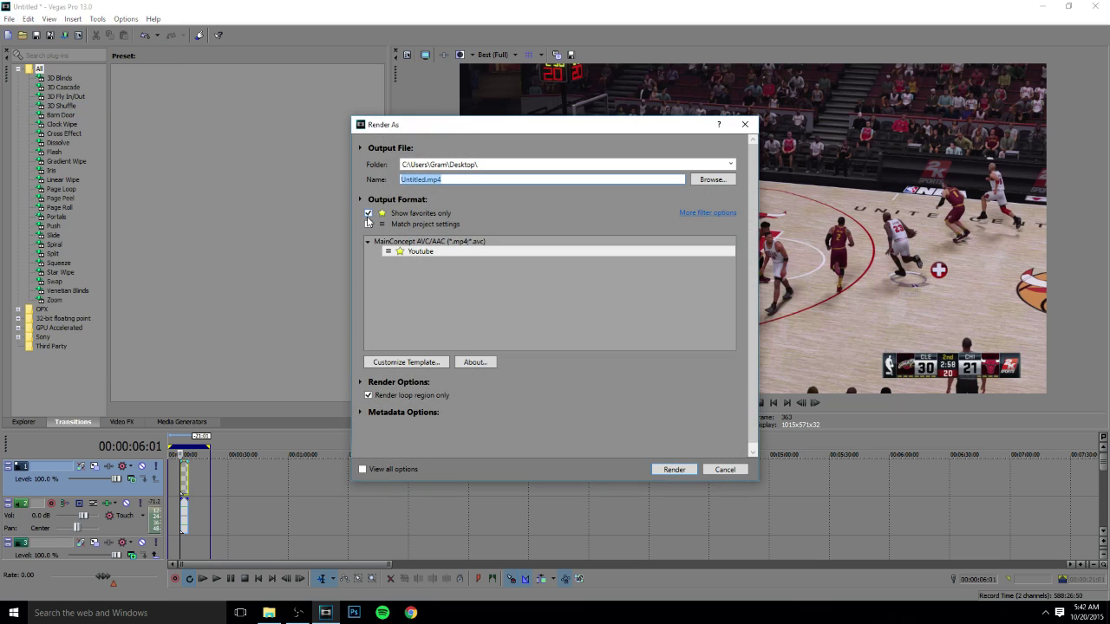
{"action": "left_click", "coordinate": [368, 215]}
{"action": "left_click_drag", "start_coordinate": [732, 255], "coordinate": [732, 321]}
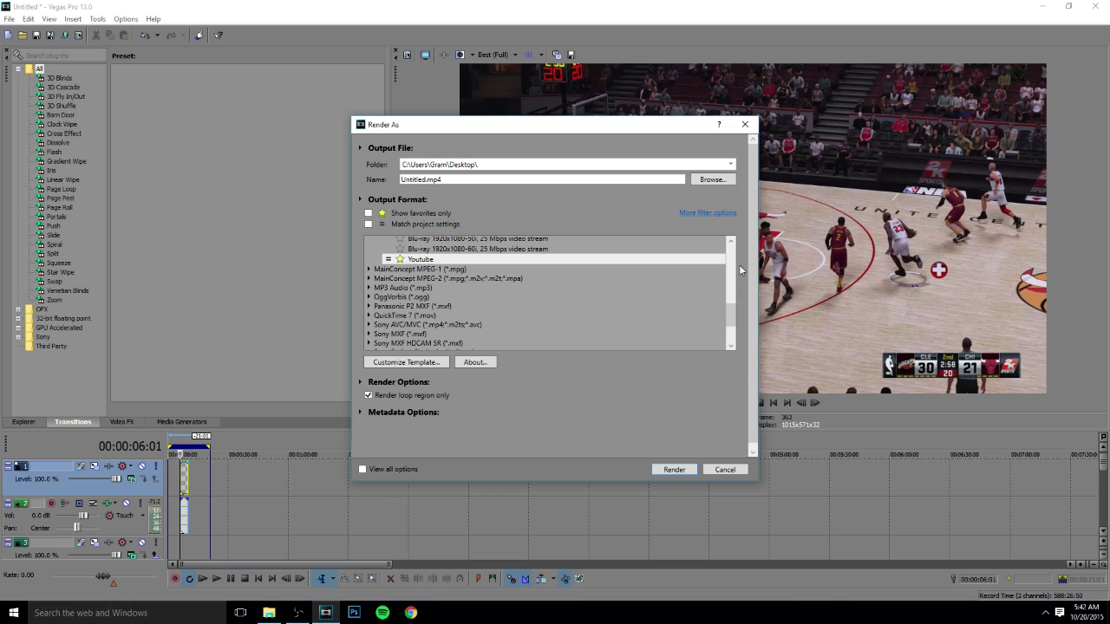
{"action": "scroll", "coordinate": [735, 317], "scroll_direction": "down", "scroll_amount": 5}
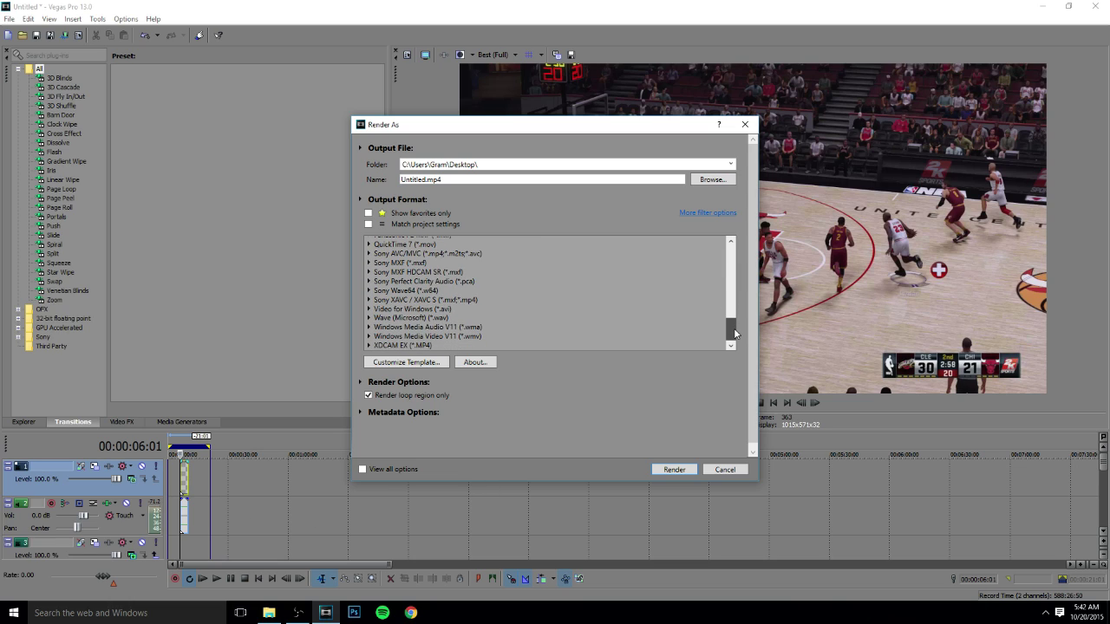
{"action": "scroll", "coordinate": [433, 293], "scroll_direction": "up", "scroll_amount": 5}
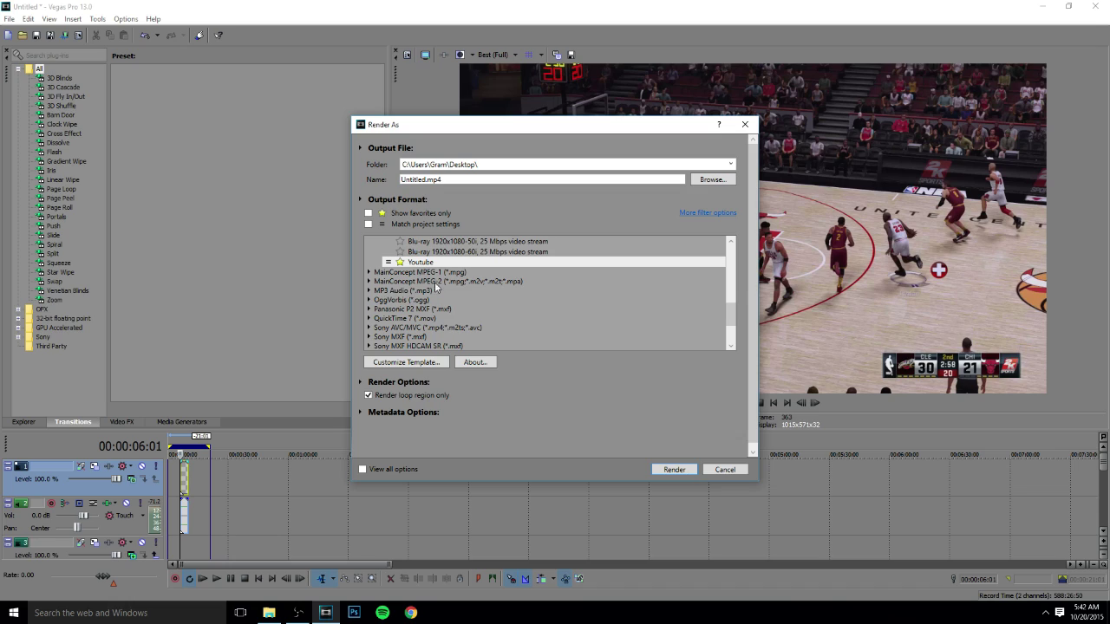
{"action": "left_click", "coordinate": [368, 320]}
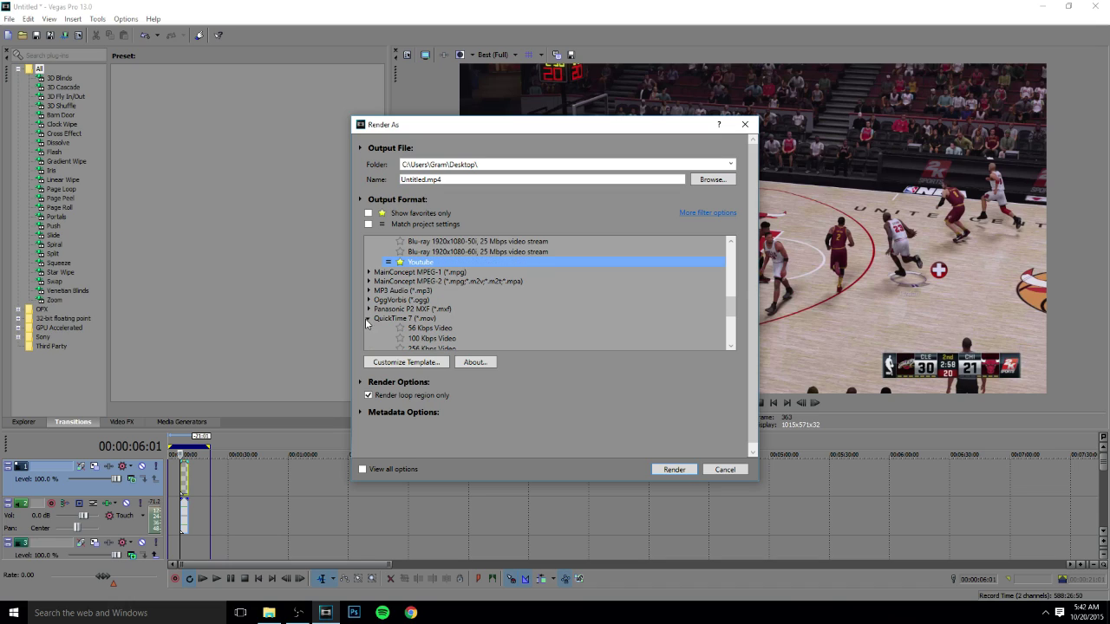
{"action": "scroll", "coordinate": [728, 316], "scroll_direction": "down", "scroll_amount": 2}
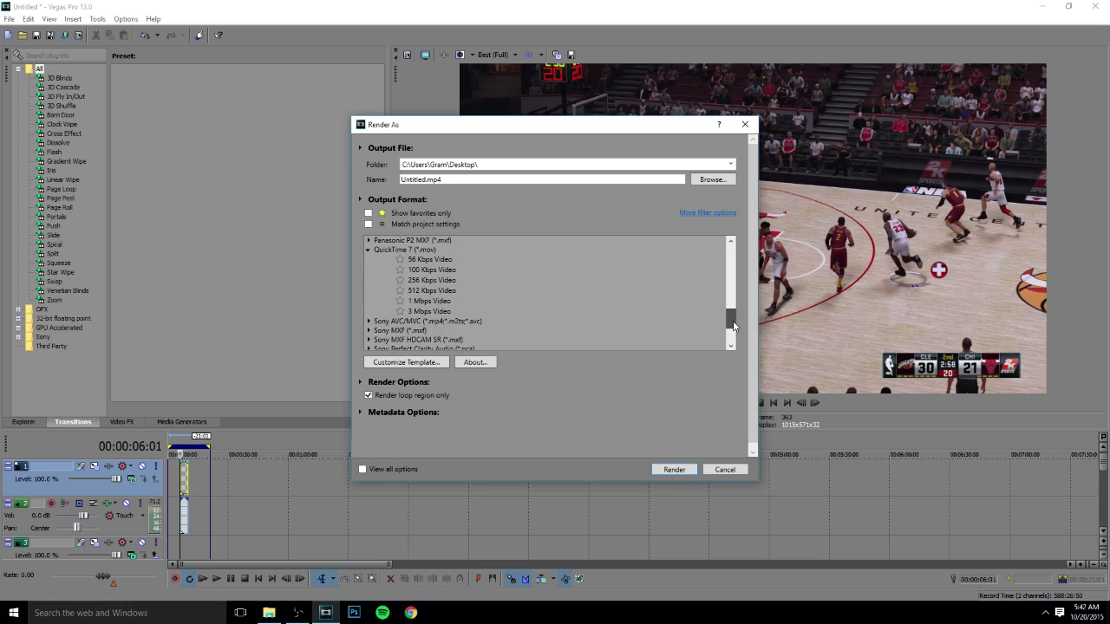
{"action": "left_click", "coordinate": [423, 312]}
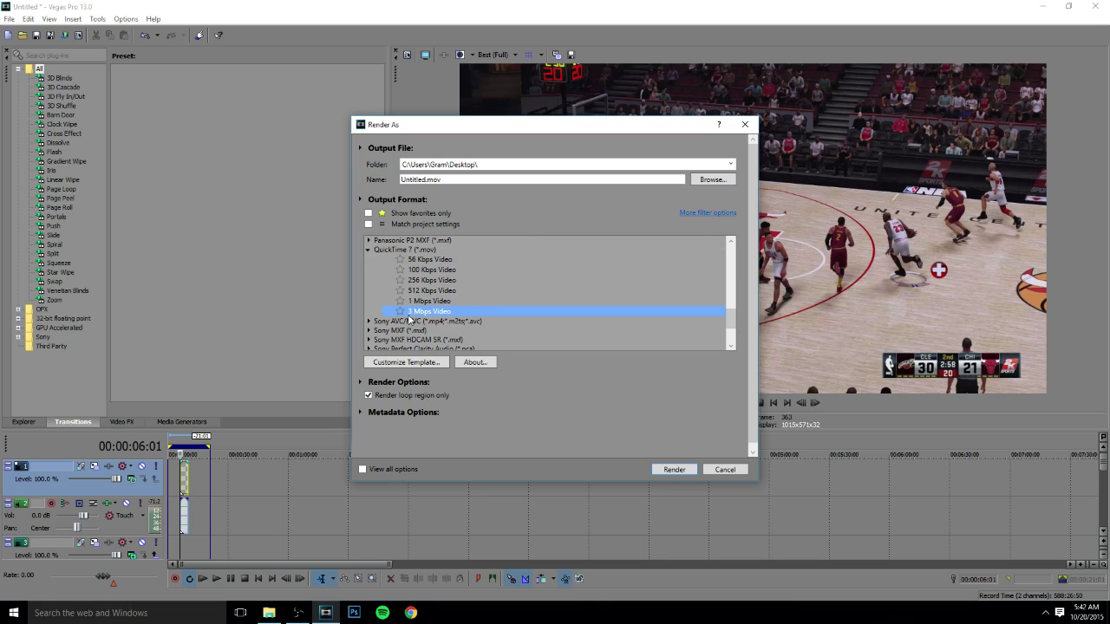
Step: Customize the template with High Definition 1280x720 frame size at 59.940 fps
{"action": "left_click", "coordinate": [415, 365]}
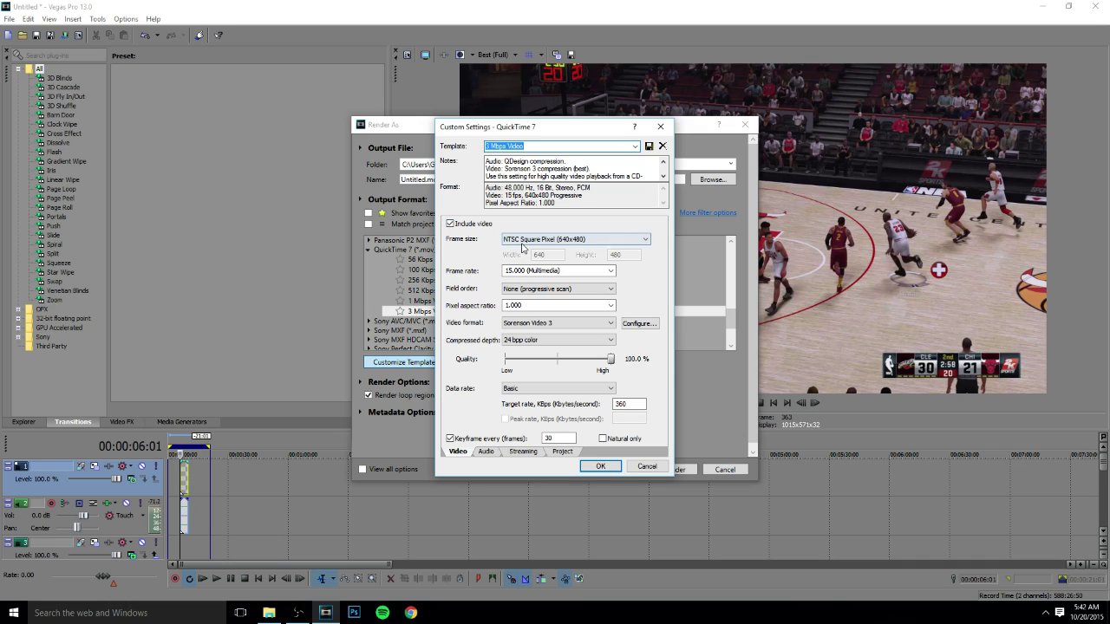
{"action": "left_click", "coordinate": [530, 239]}
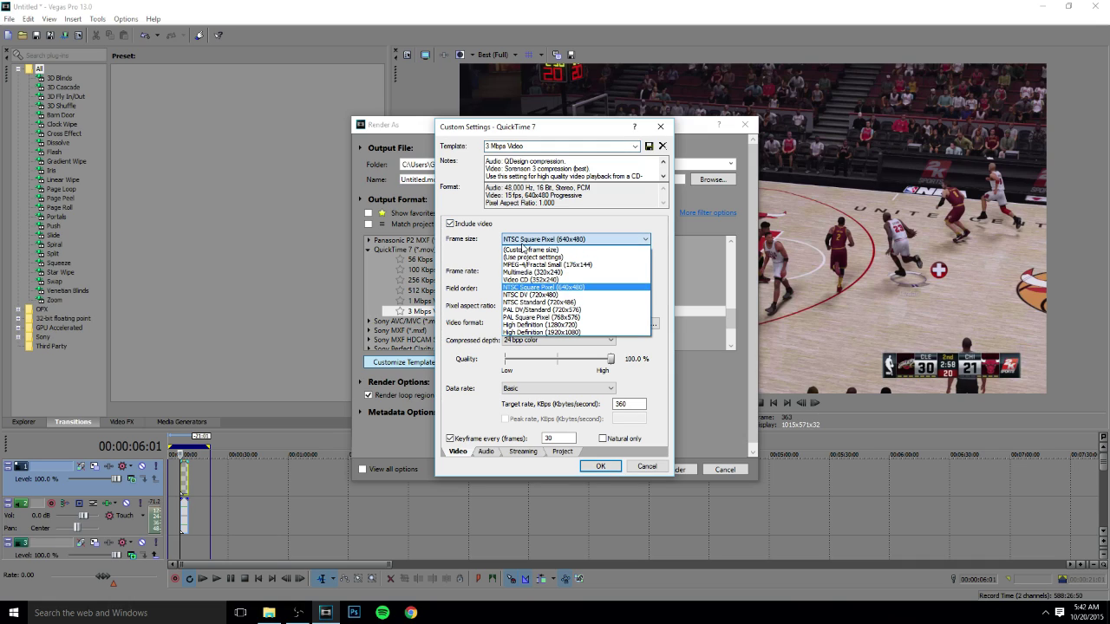
{"action": "left_click", "coordinate": [568, 324]}
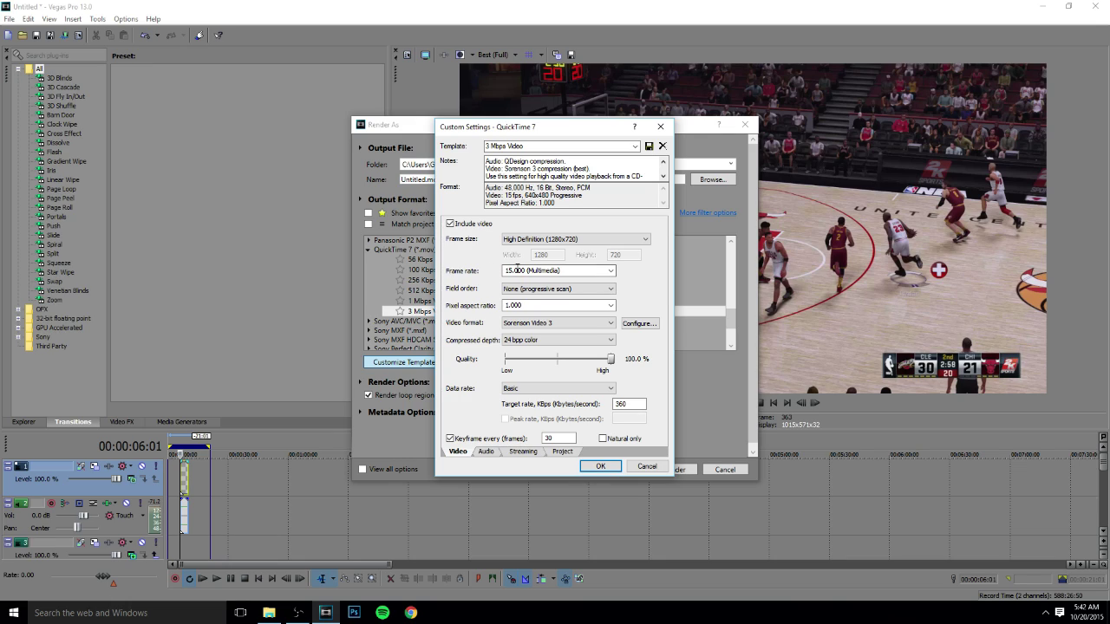
{"action": "left_click", "coordinate": [611, 271]}
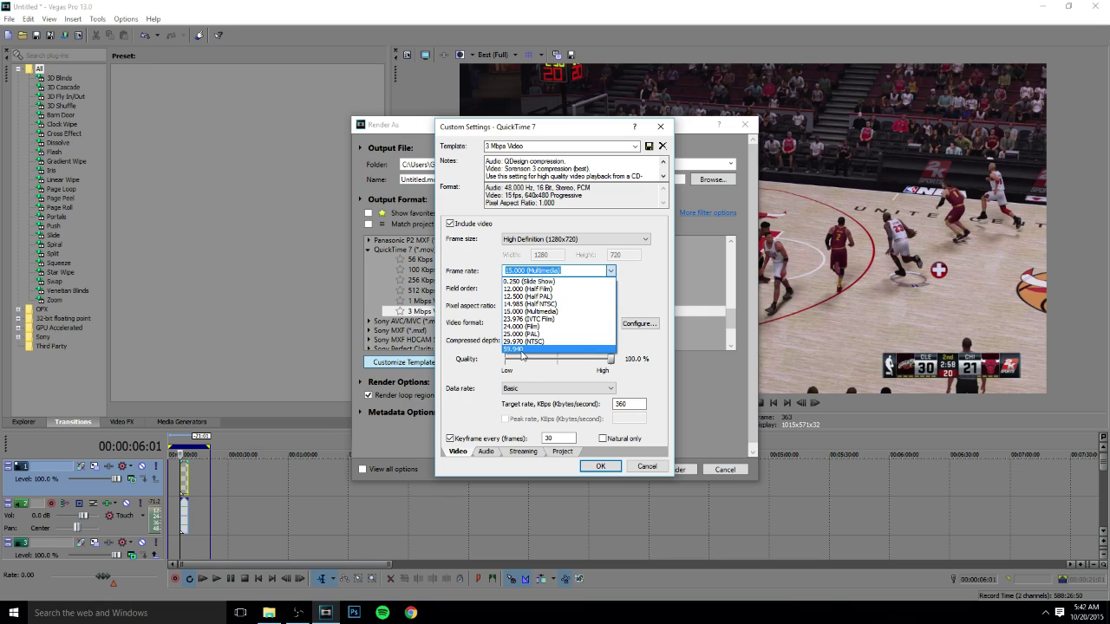
{"action": "left_click", "coordinate": [529, 348]}
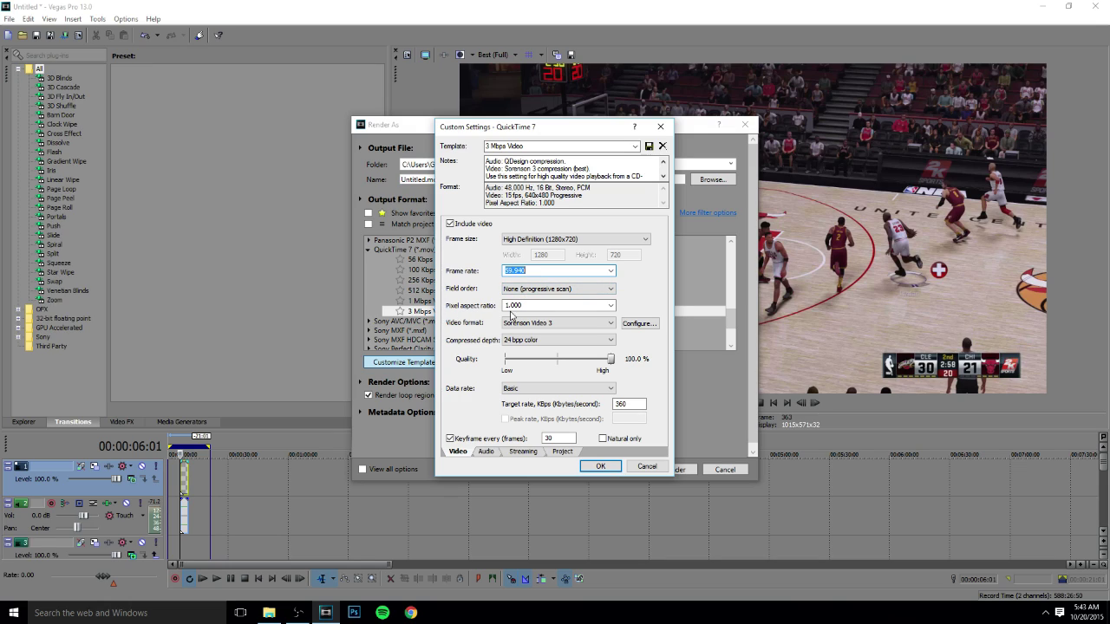
Step: Set the video format to Animation, leave depth at 24 bpp, and discard the custom settings
{"action": "left_click", "coordinate": [509, 323]}
{"action": "left_click", "coordinate": [524, 335]}
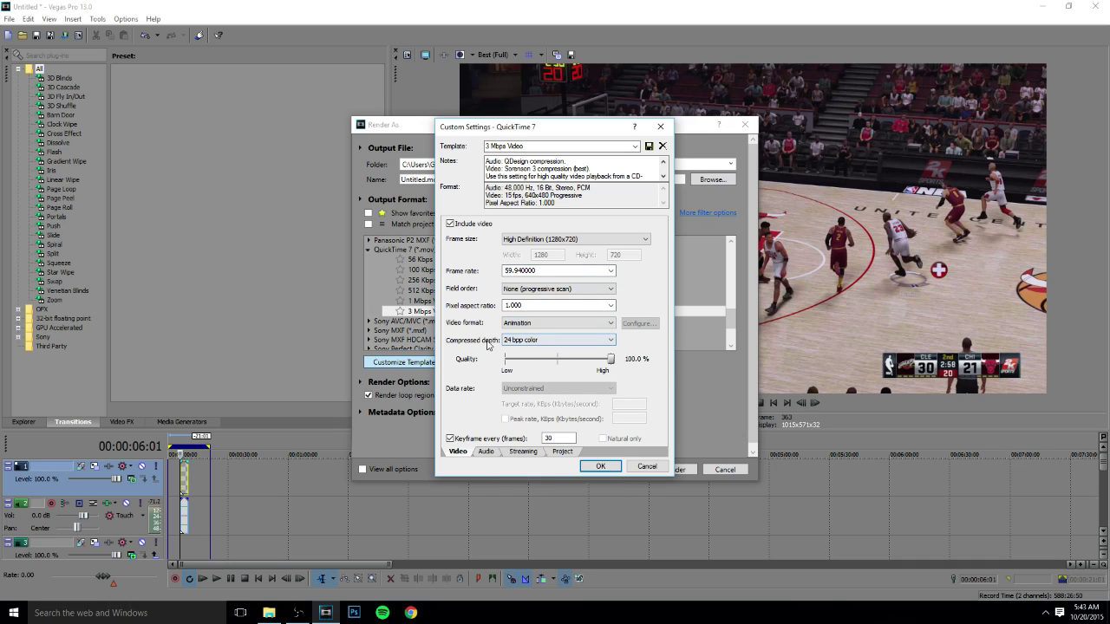
{"action": "left_click", "coordinate": [532, 341]}
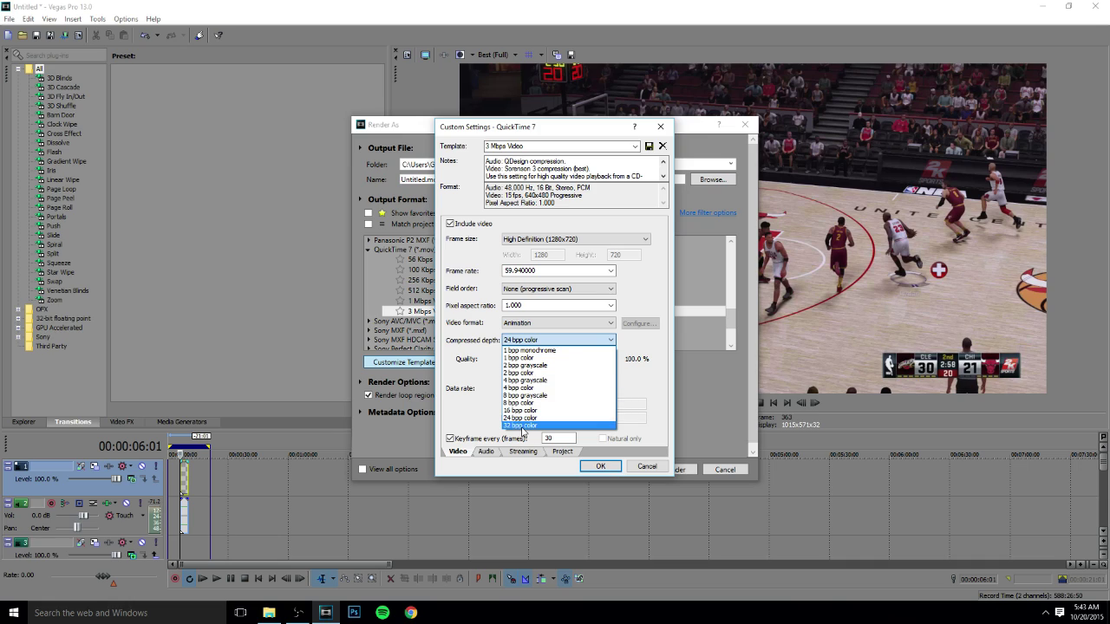
{"action": "left_click", "coordinate": [650, 469]}
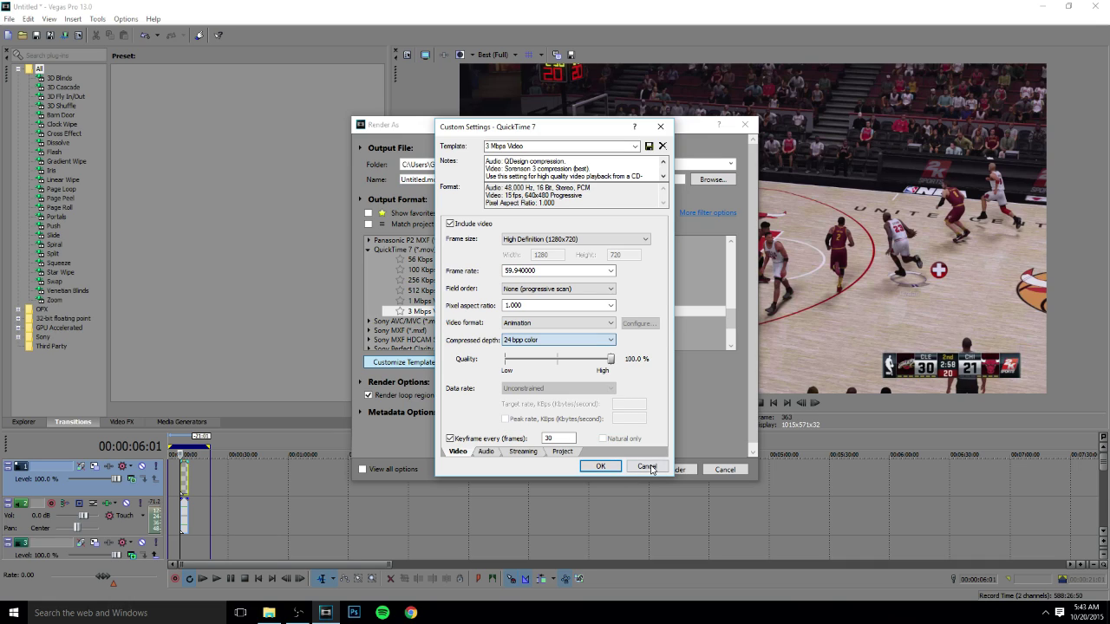
{"action": "left_click", "coordinate": [650, 468]}
Step: Cancel the render and start a new project, discarding changes and accepting its settings
{"action": "left_click", "coordinate": [724, 469]}
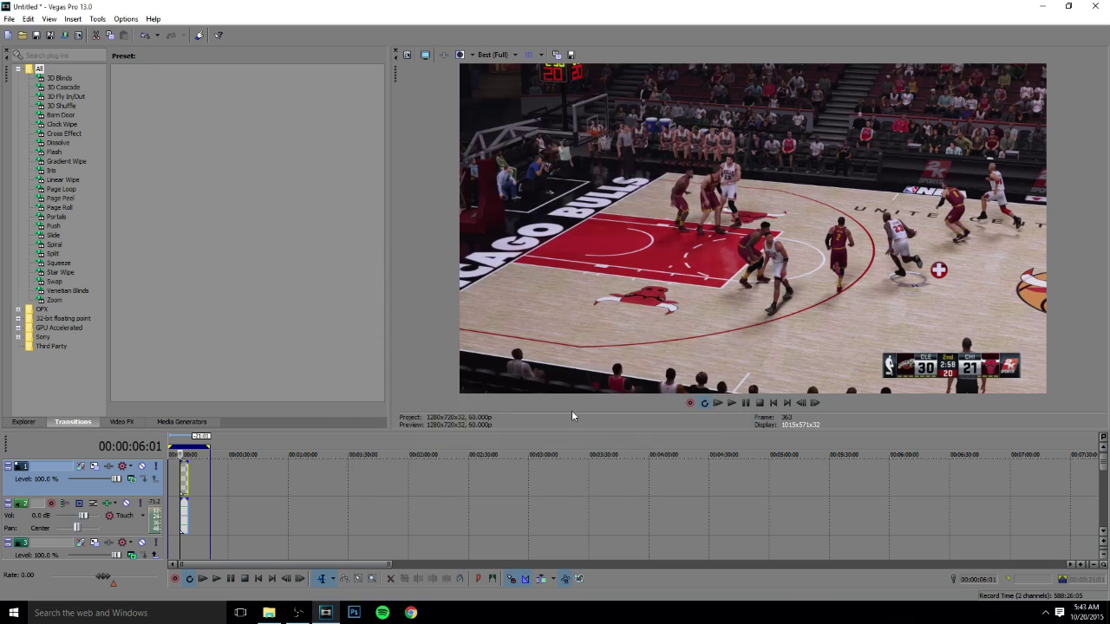
{"action": "left_click", "coordinate": [8, 35]}
{"action": "left_click", "coordinate": [618, 251]}
{"action": "left_click", "coordinate": [8, 18]}
{"action": "left_click", "coordinate": [15, 32]}
{"action": "left_click", "coordinate": [562, 246]}
{"action": "left_click", "coordinate": [604, 420]}
Step: Drag the chicago vs cleve video from the desktop onto the timeline and match project settings
{"action": "double_click", "coordinate": [455, 5]}
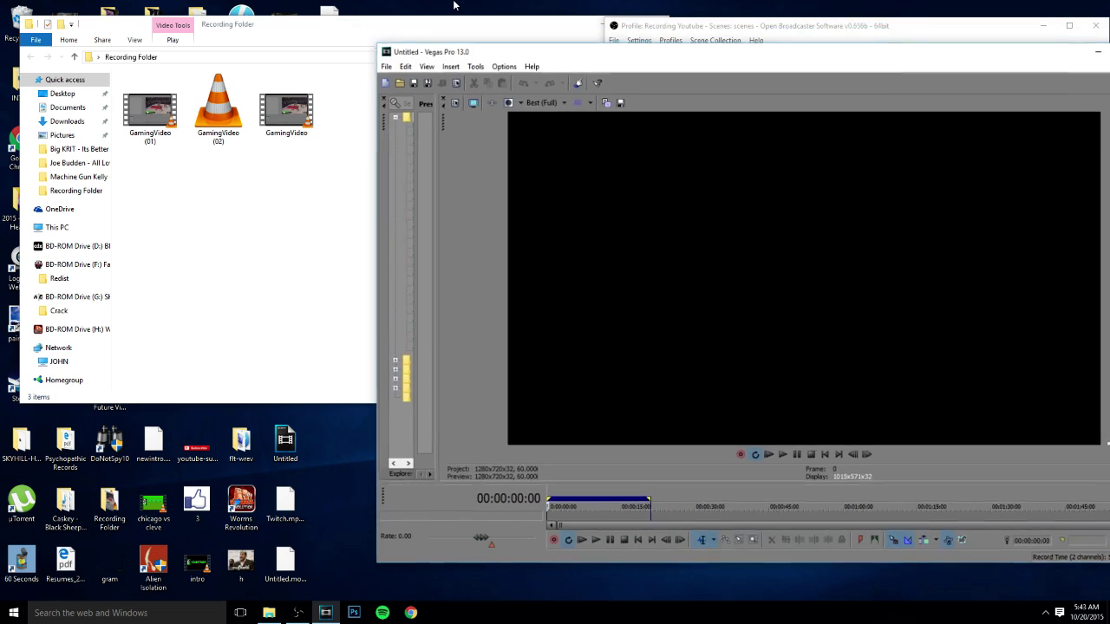
{"action": "left_click", "coordinate": [323, 155]}
{"action": "left_click", "coordinate": [632, 23]}
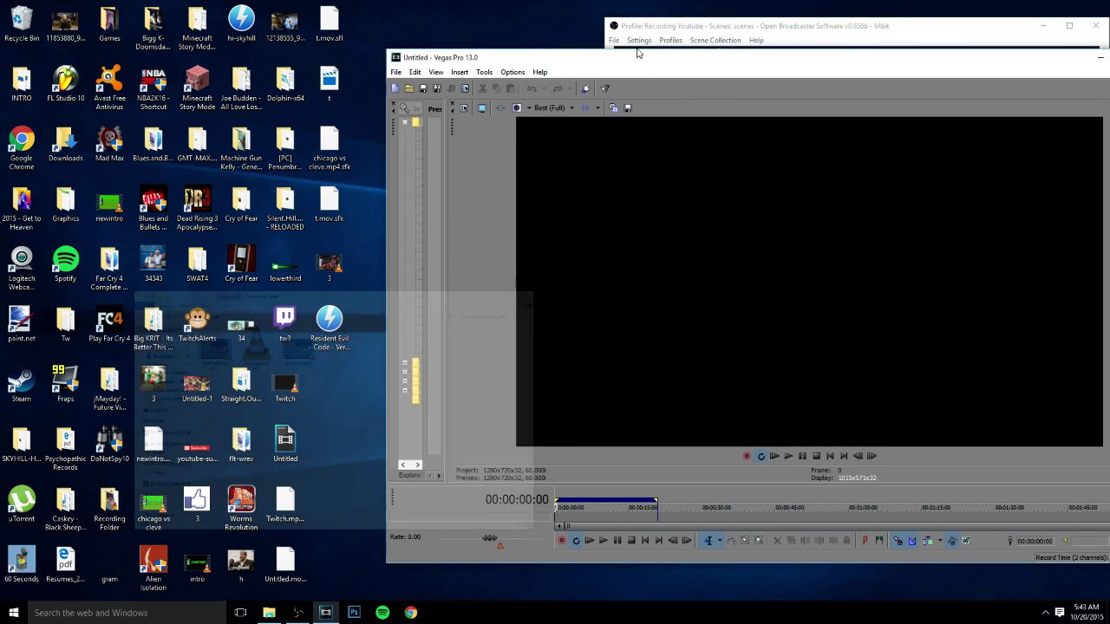
{"action": "left_click_drag", "start_coordinate": [153, 507], "coordinate": [469, 511]}
{"action": "left_click", "coordinate": [840, 263]}
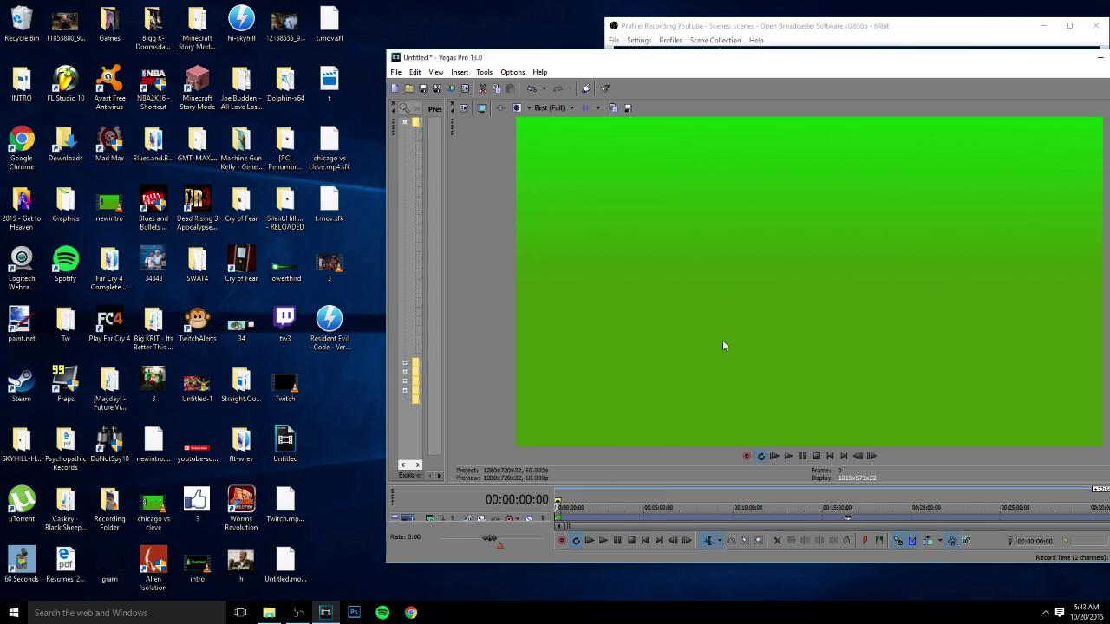
Step: Close the Insert menu and maximize the Vegas window
{"action": "left_click", "coordinate": [464, 75]}
{"action": "left_click", "coordinate": [467, 75]}
{"action": "left_click", "coordinate": [466, 75]}
{"action": "left_click", "coordinate": [466, 75]}
{"action": "left_click", "coordinate": [540, 72]}
{"action": "double_click", "coordinate": [539, 57]}
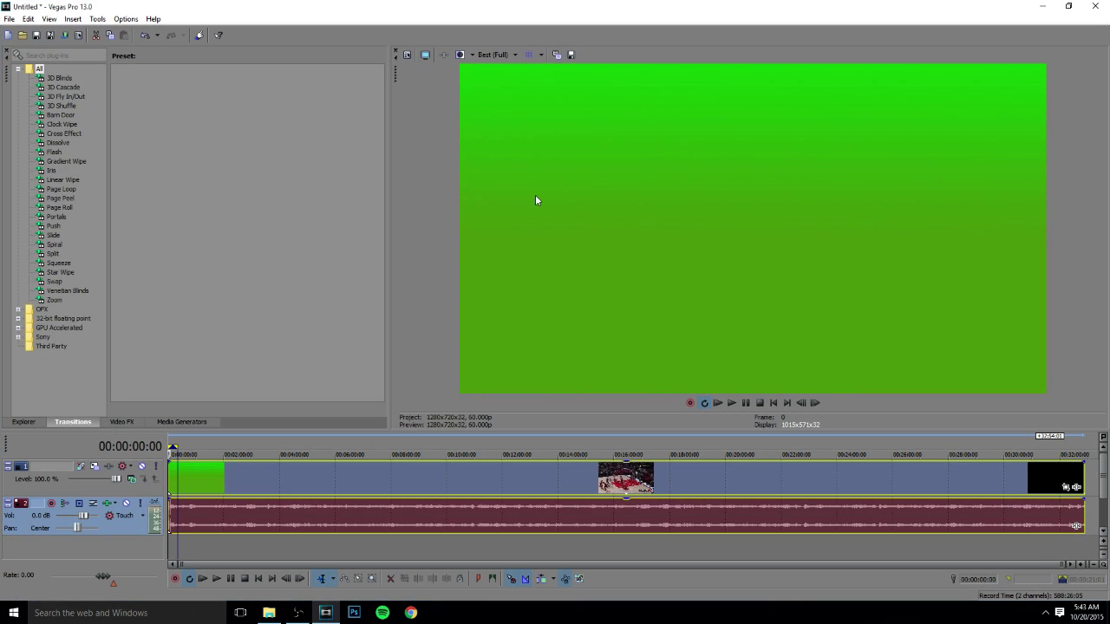
Step: Delete the unwanted gameplay events, leaving one short clip on the bottom track
{"action": "left_click", "coordinate": [408, 466]}
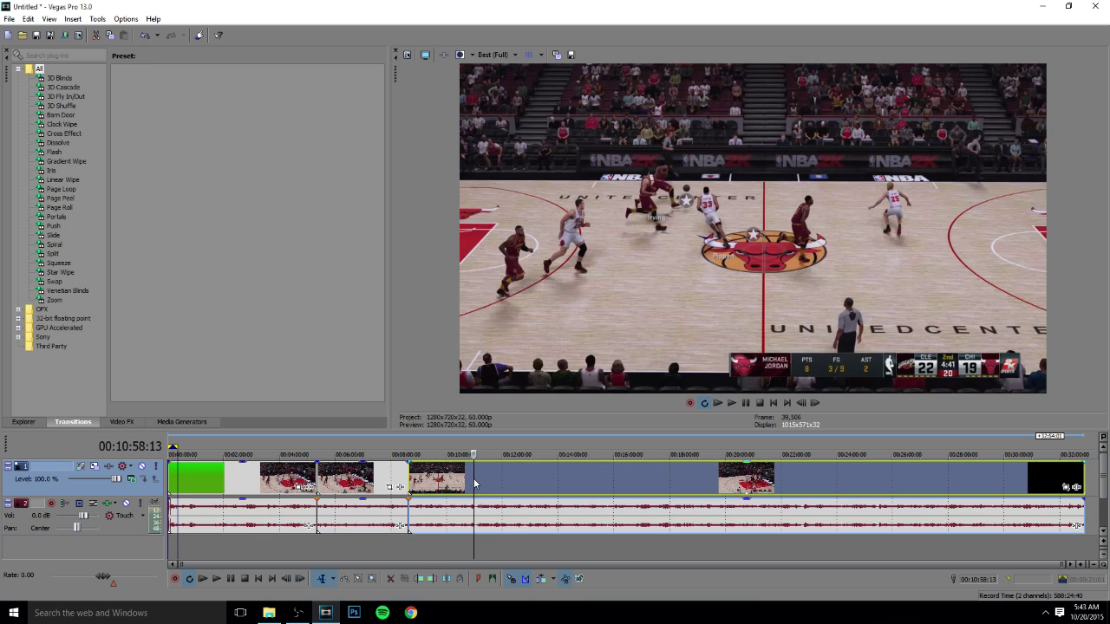
{"action": "key", "text": "Delete"}
{"action": "key", "text": "Delete"}
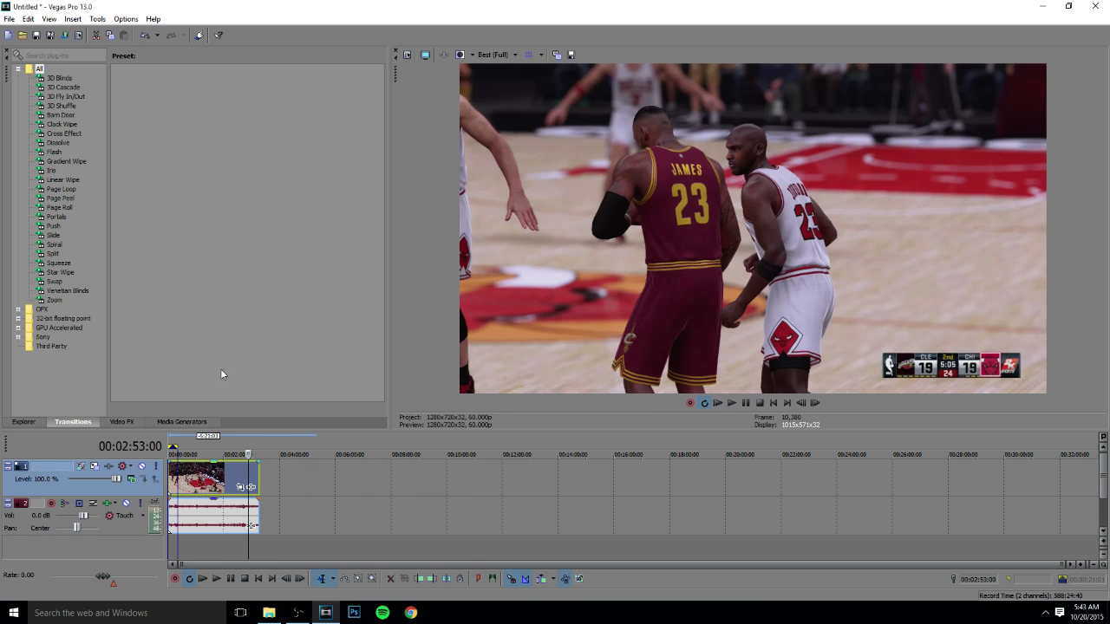
{"action": "double_click", "coordinate": [270, 5]}
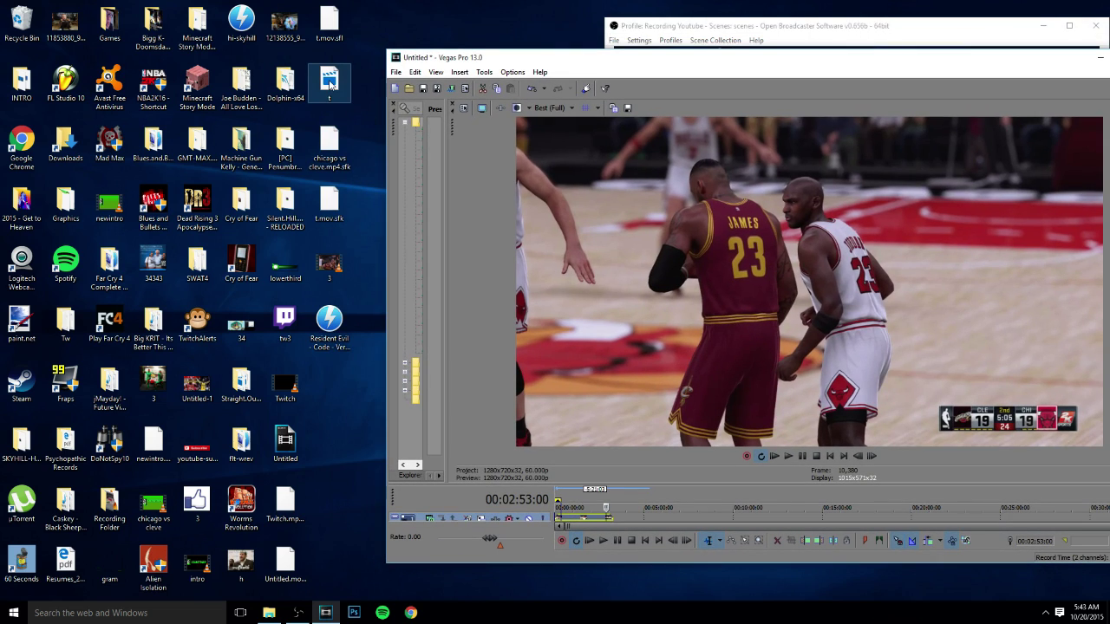
{"action": "left_click", "coordinate": [459, 72]}
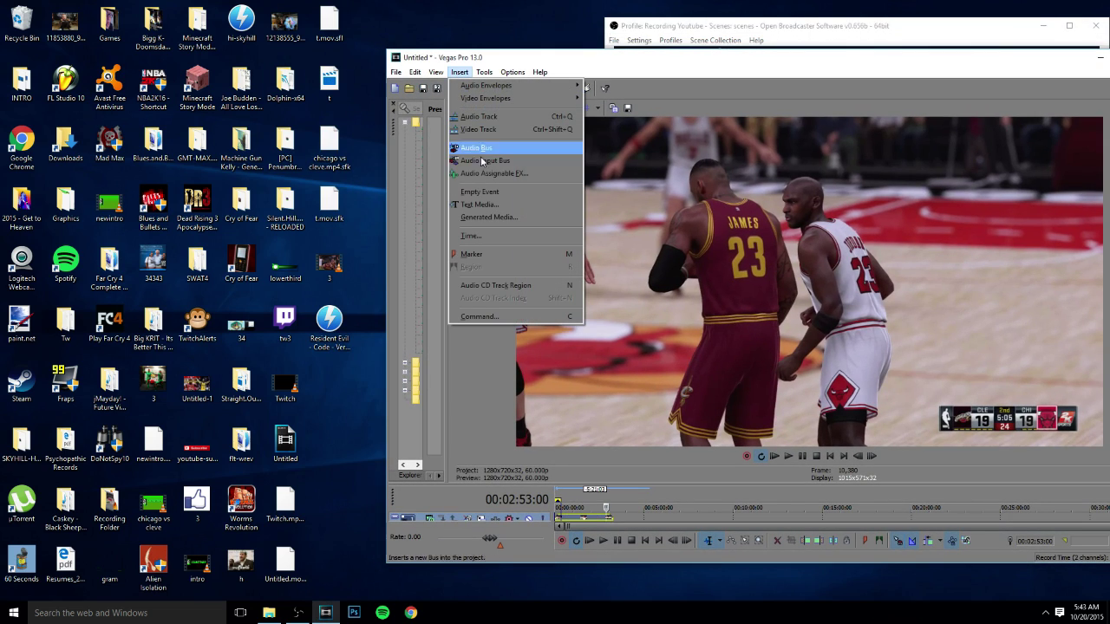
{"action": "left_click", "coordinate": [430, 144]}
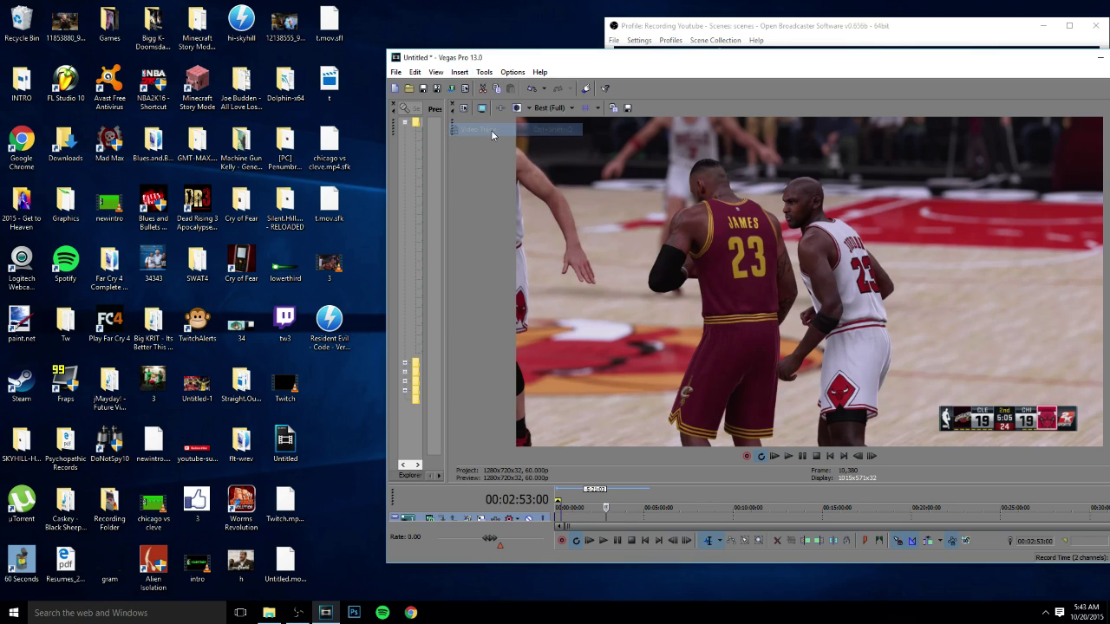
Step: Add the overlay clip on a new track above the gameplay and zoom the timeline in
{"action": "left_click", "coordinate": [562, 518]}
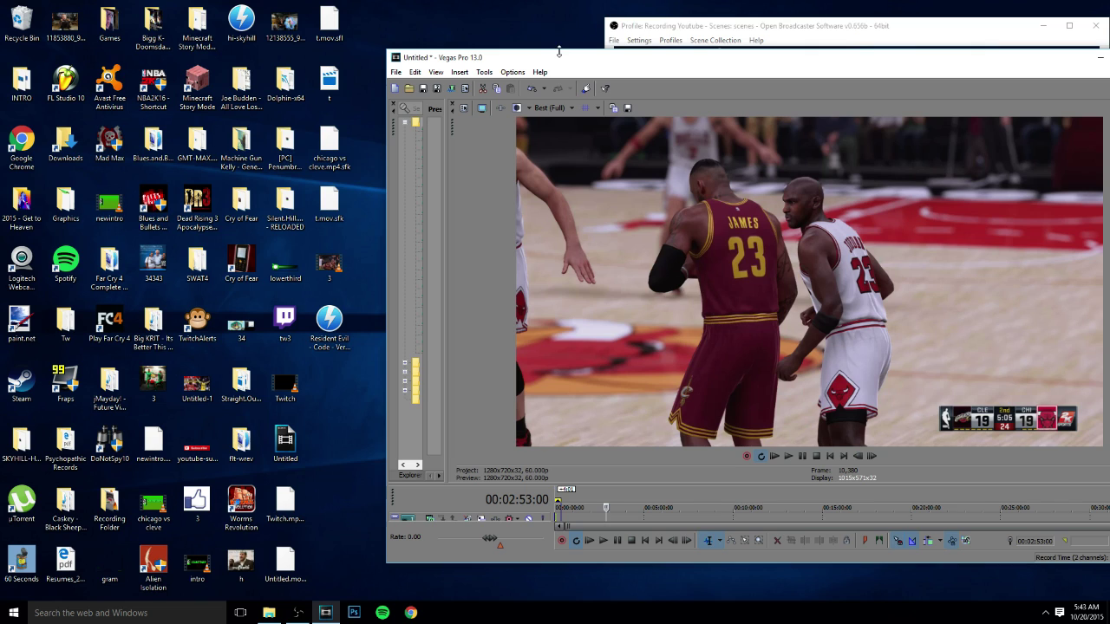
{"action": "double_click", "coordinate": [560, 61]}
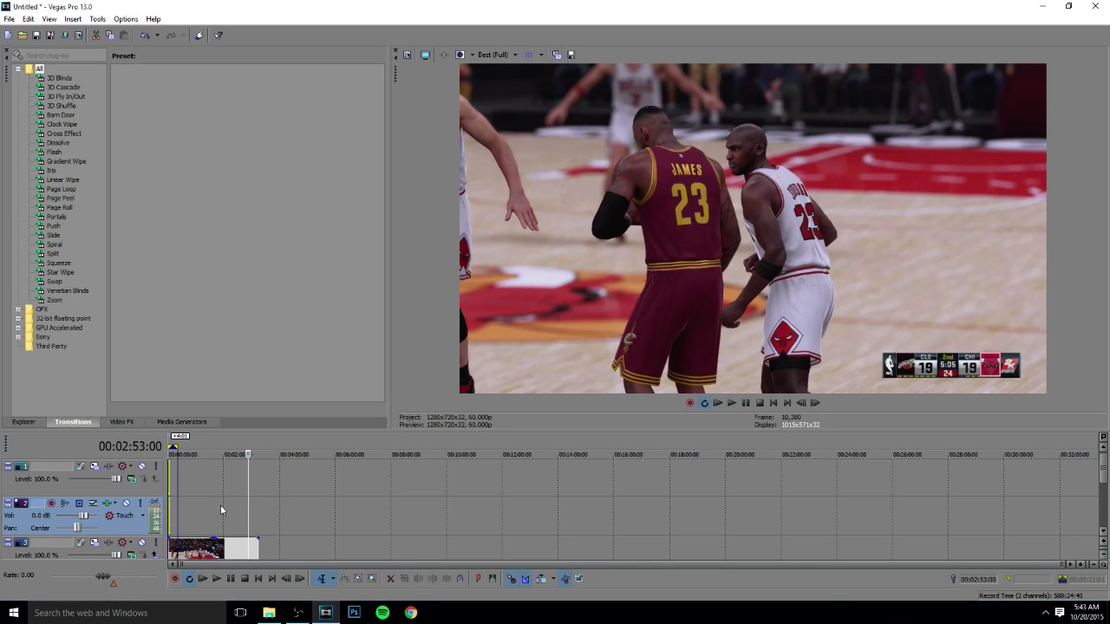
{"action": "scroll", "coordinate": [205, 513], "scroll_direction": "up", "scroll_amount": 3}
{"action": "scroll", "coordinate": [204, 512], "scroll_direction": "up", "scroll_amount": 3}
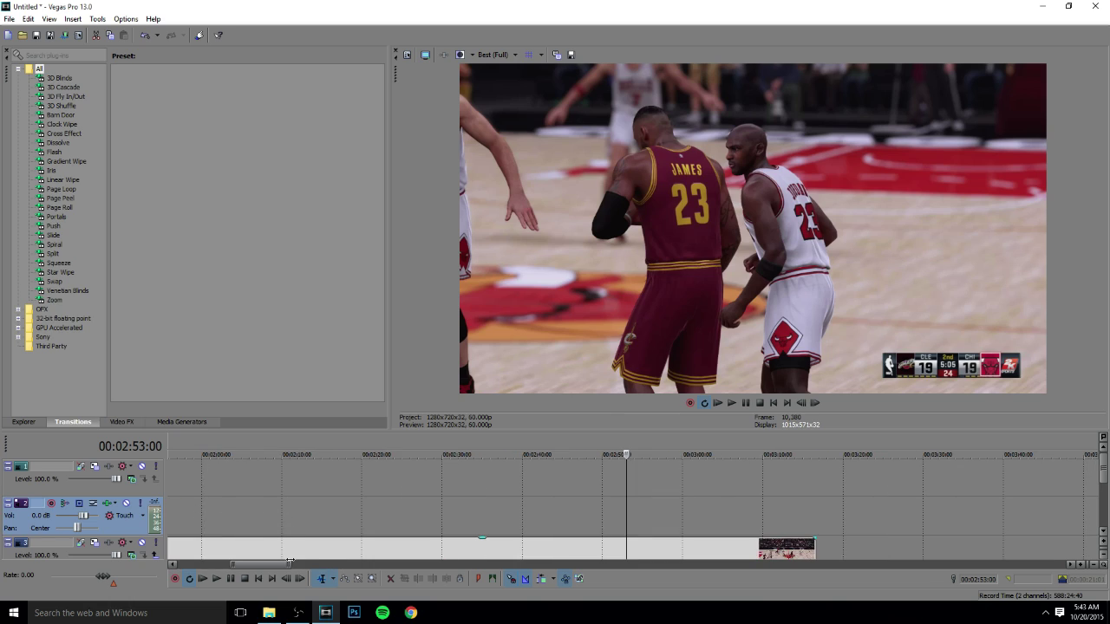
{"action": "scroll", "coordinate": [209, 570], "scroll_direction": "up", "scroll_amount": 1}
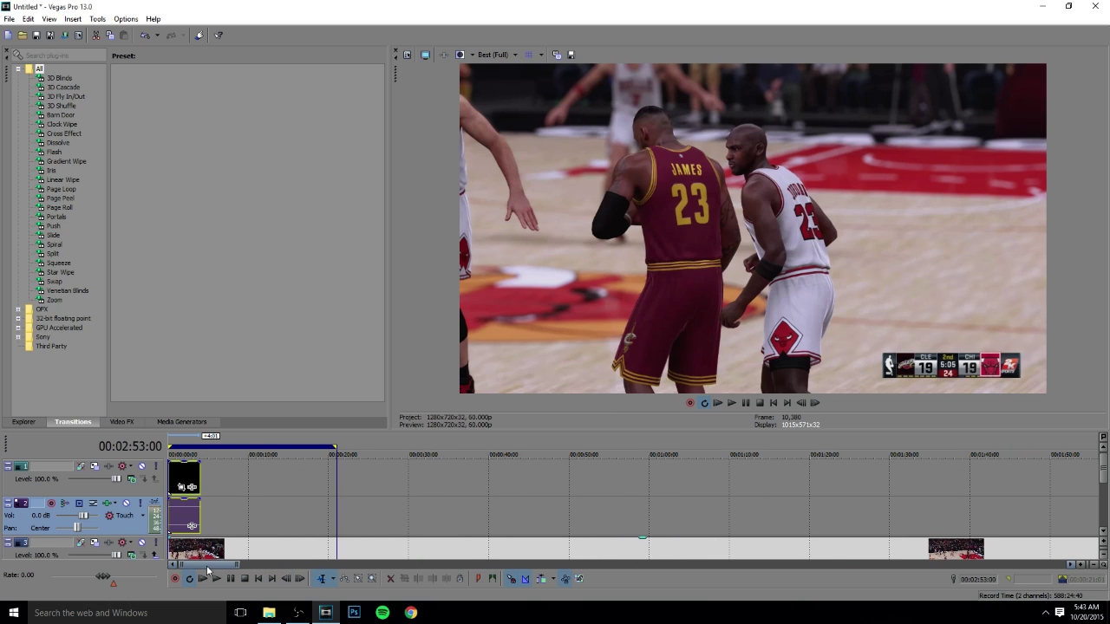
Step: Select the top-track overlay clip to preview the Twitch banner on black about one second in
{"action": "left_click", "coordinate": [168, 501]}
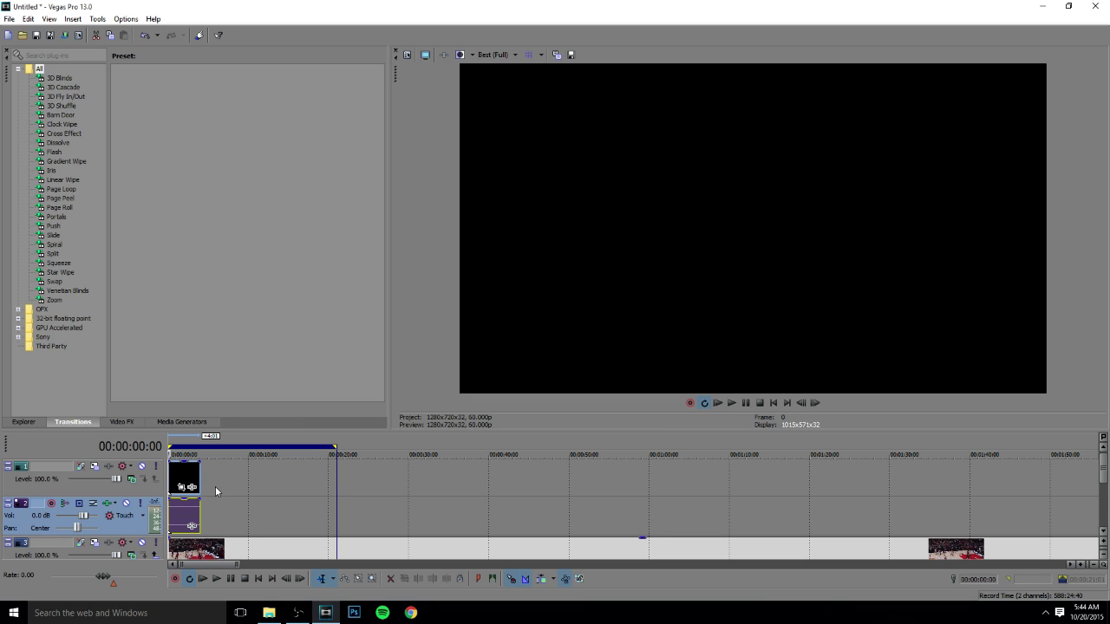
{"action": "left_click", "coordinate": [180, 486]}
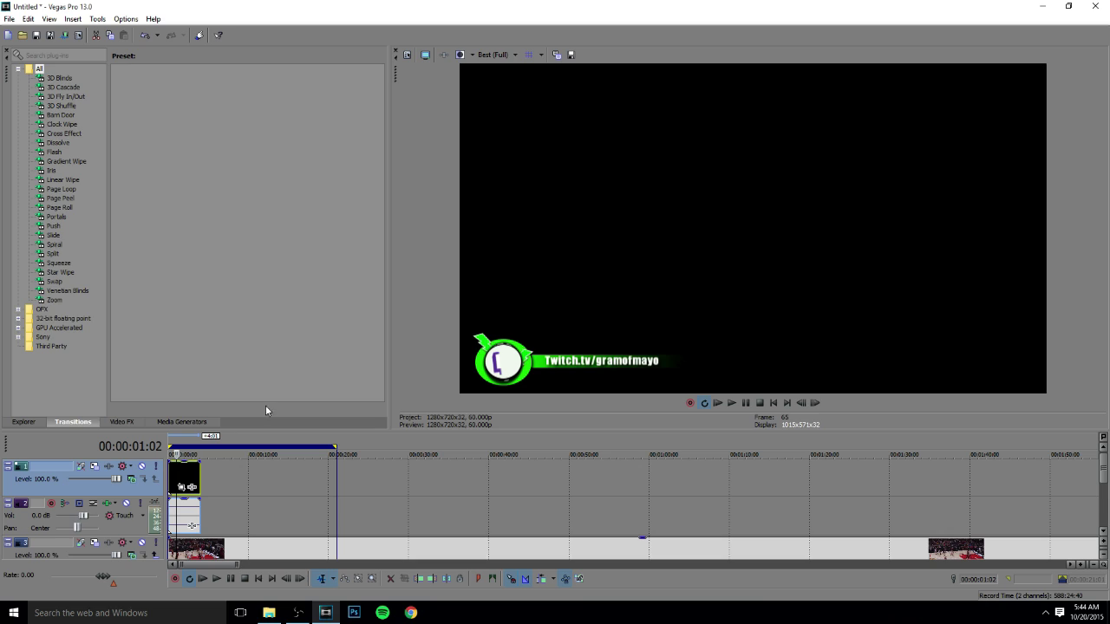
Step: In the overlay event's Properties, set the Media alpha channel to Straight (unmatted)
{"action": "right_click", "coordinate": [184, 471]}
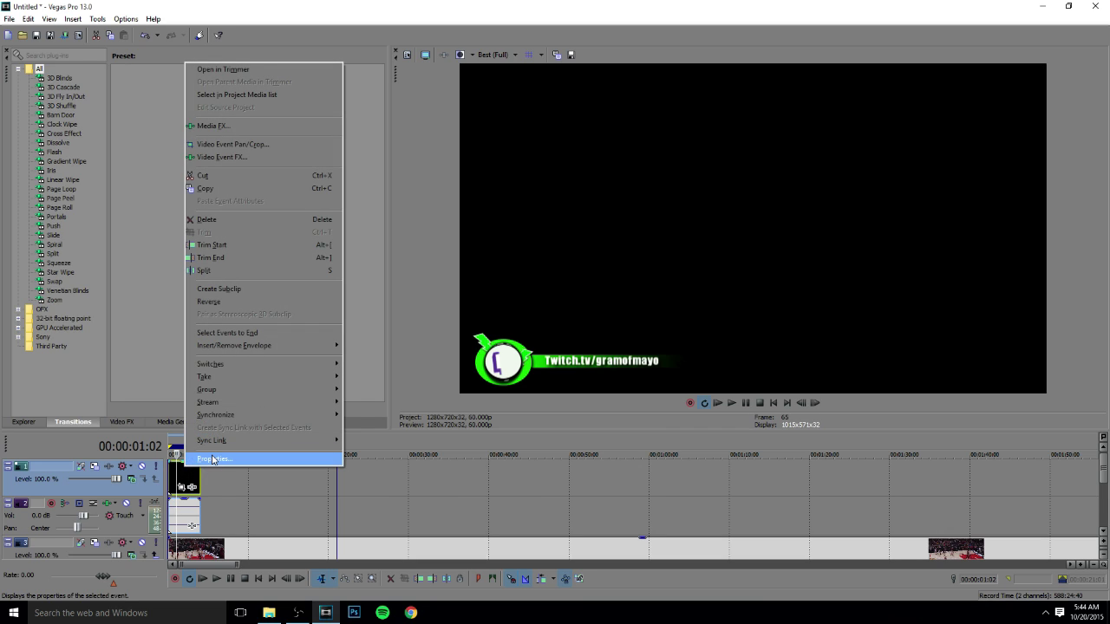
{"action": "left_click", "coordinate": [211, 458]}
{"action": "left_click", "coordinate": [499, 112]}
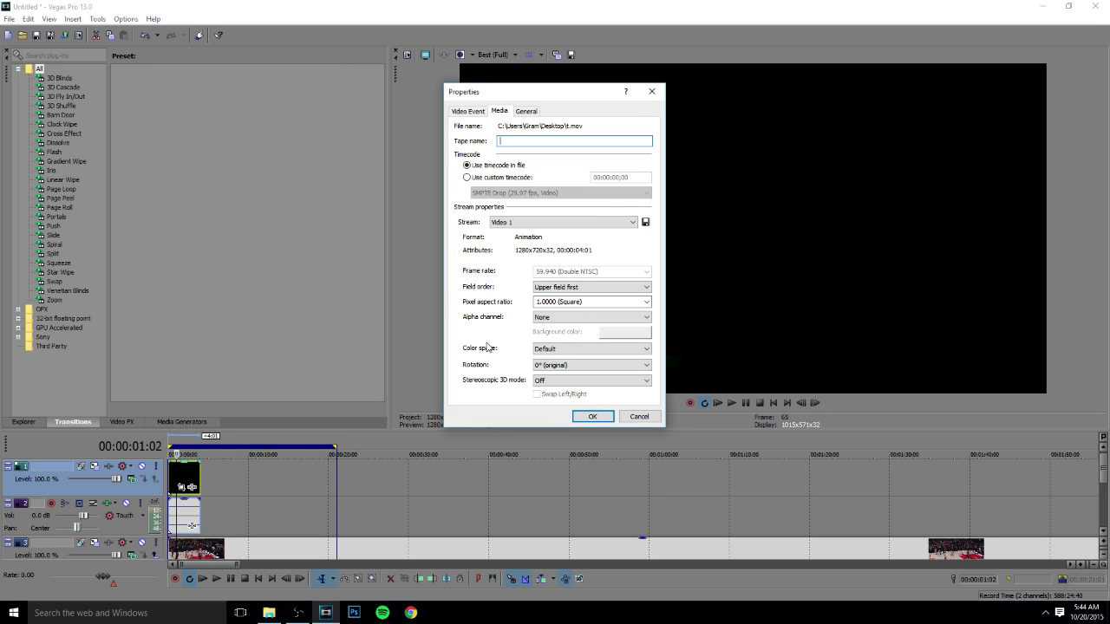
{"action": "left_click", "coordinate": [555, 317]}
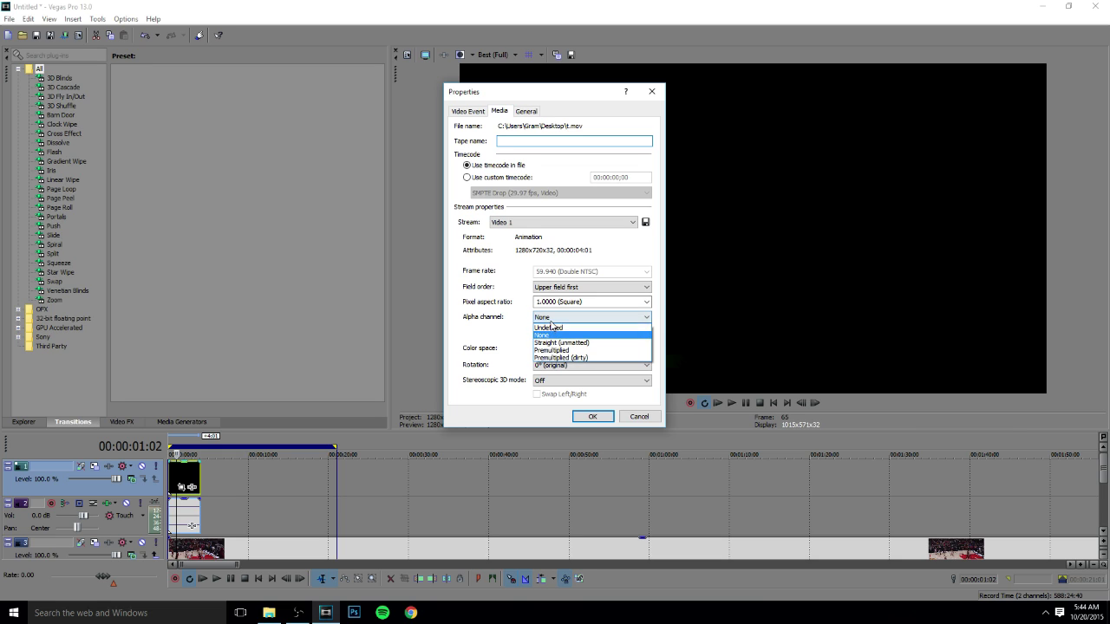
{"action": "left_click", "coordinate": [609, 340]}
{"action": "left_click", "coordinate": [594, 417]}
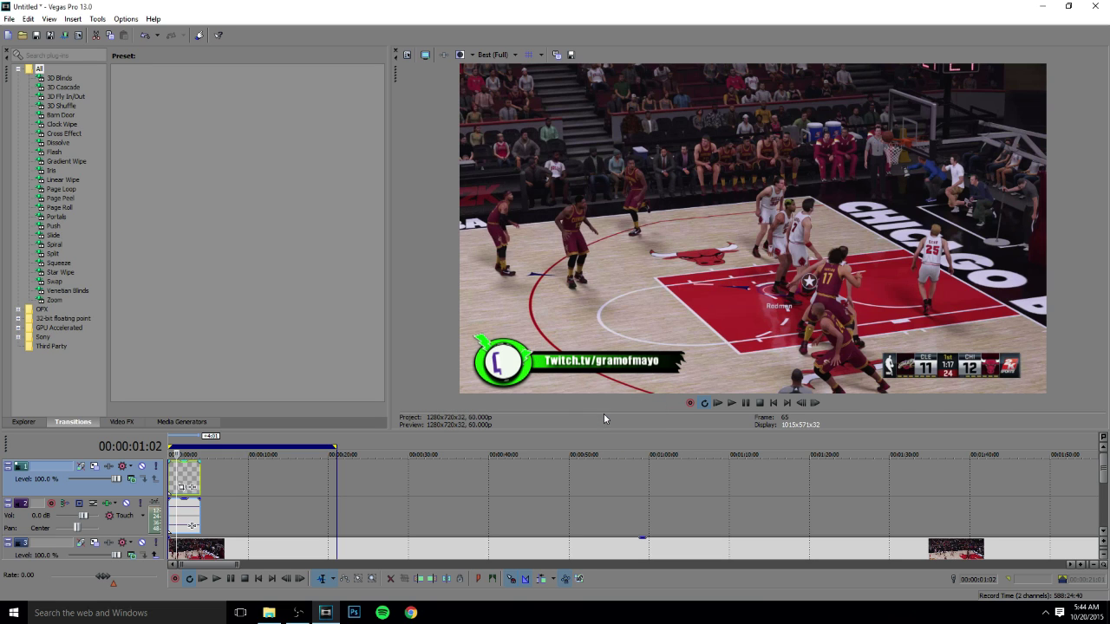